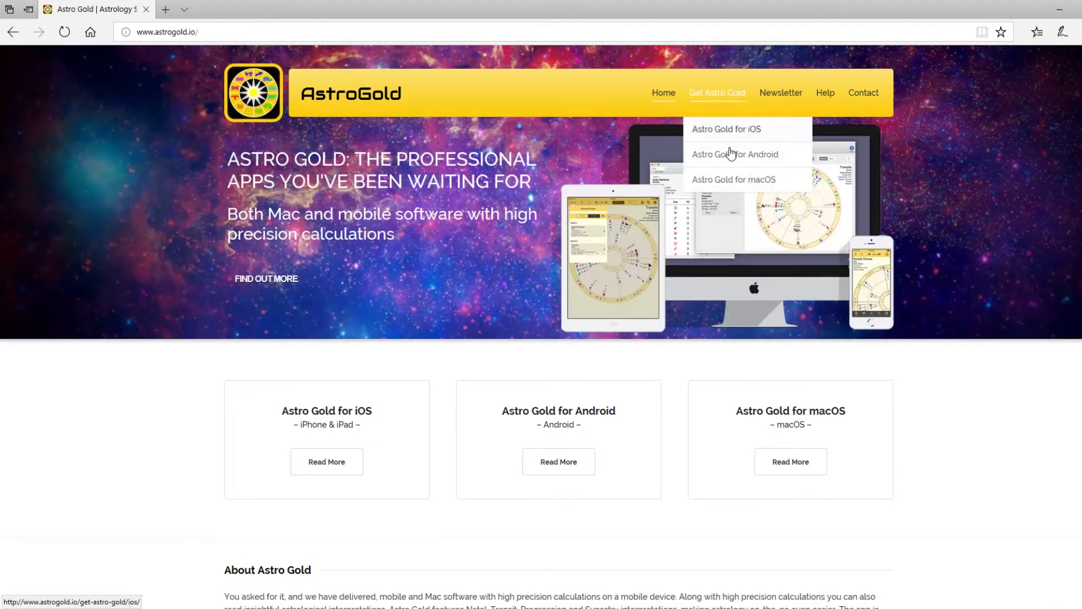
- Open the Astro Gold for macOS page and look through its description, report types and settings features
left_click(730, 180)
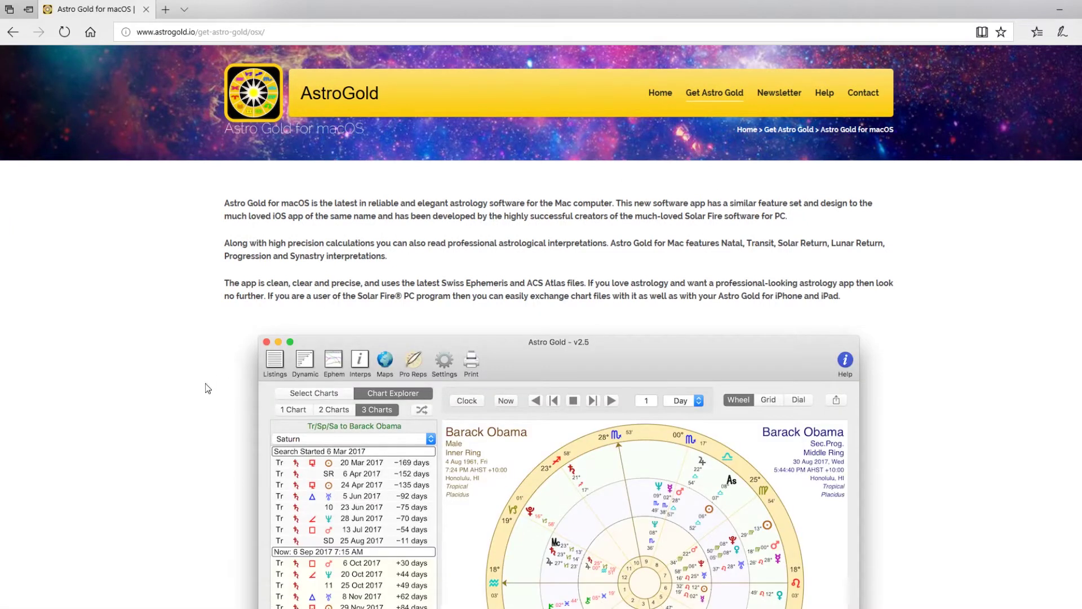
scroll(192, 384, "down", 3)
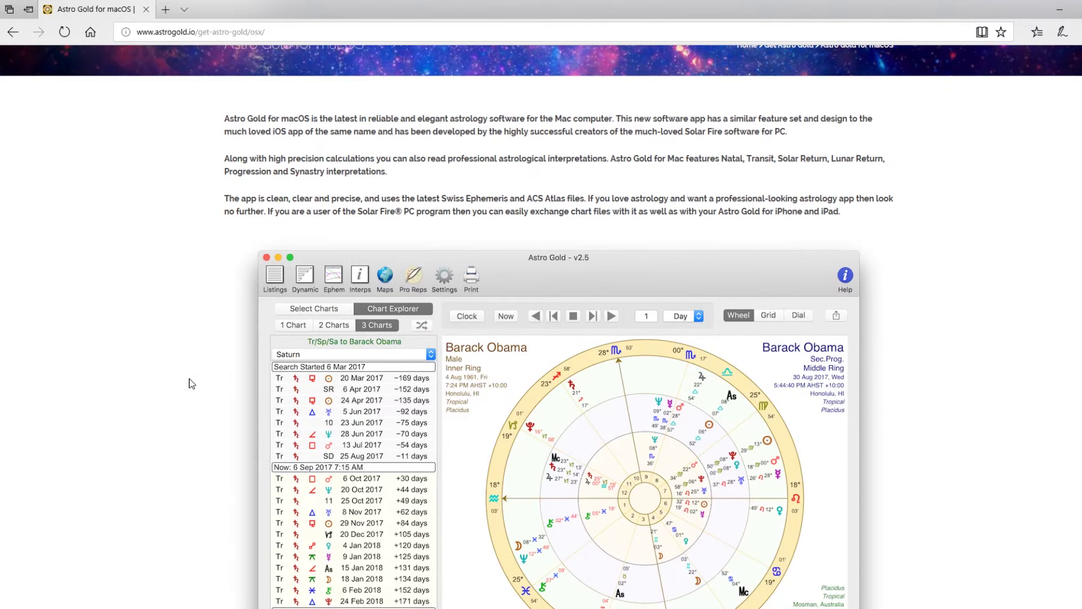
scroll(192, 384, "down", 5)
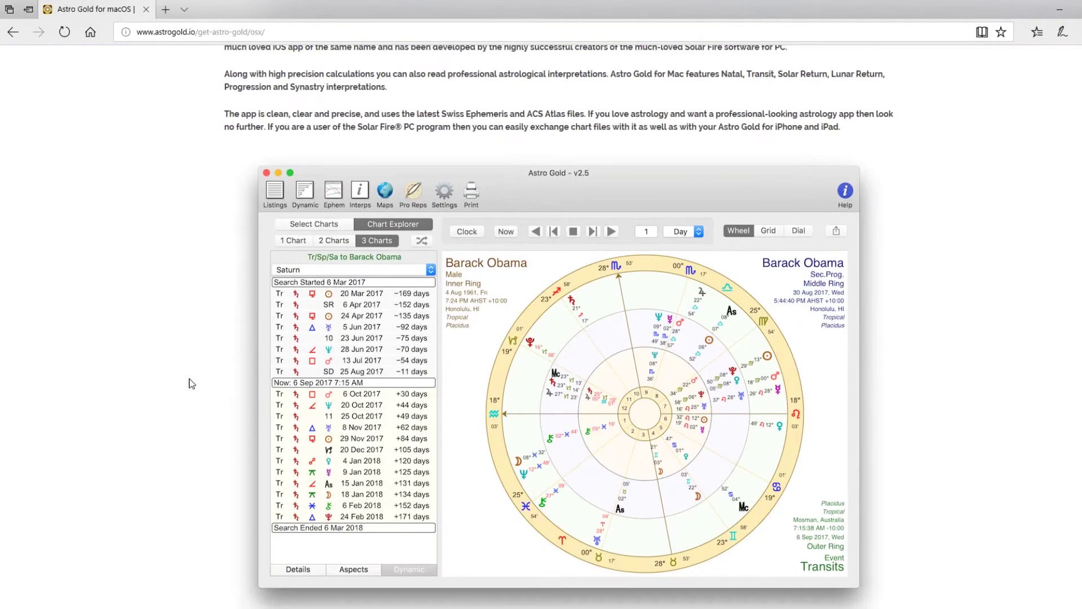
scroll(192, 384, "down", 15)
scroll(181, 513, "down", 3)
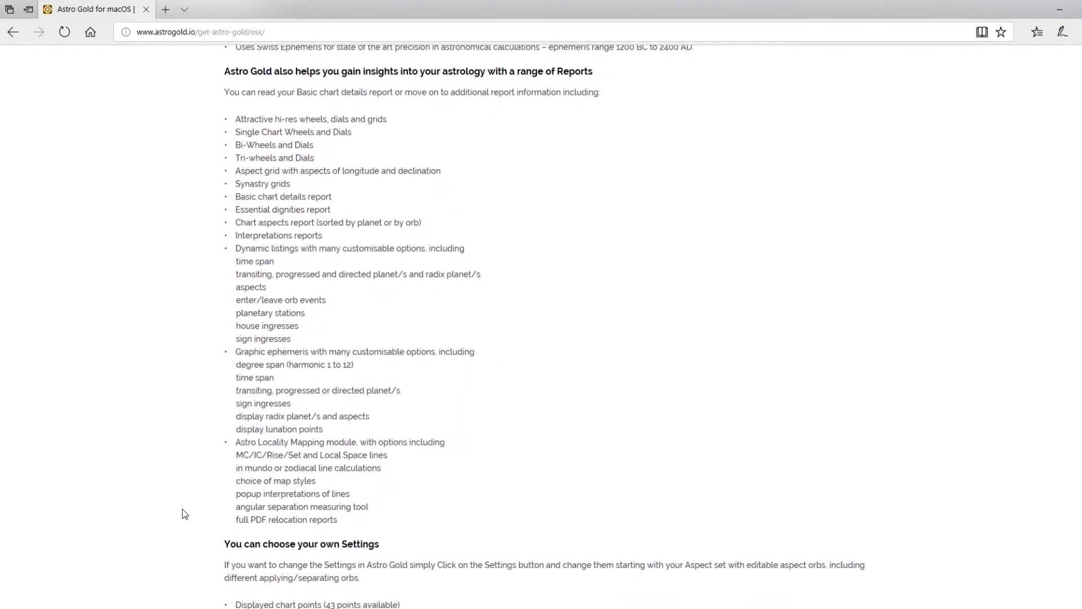
scroll(183, 507, "down", 18)
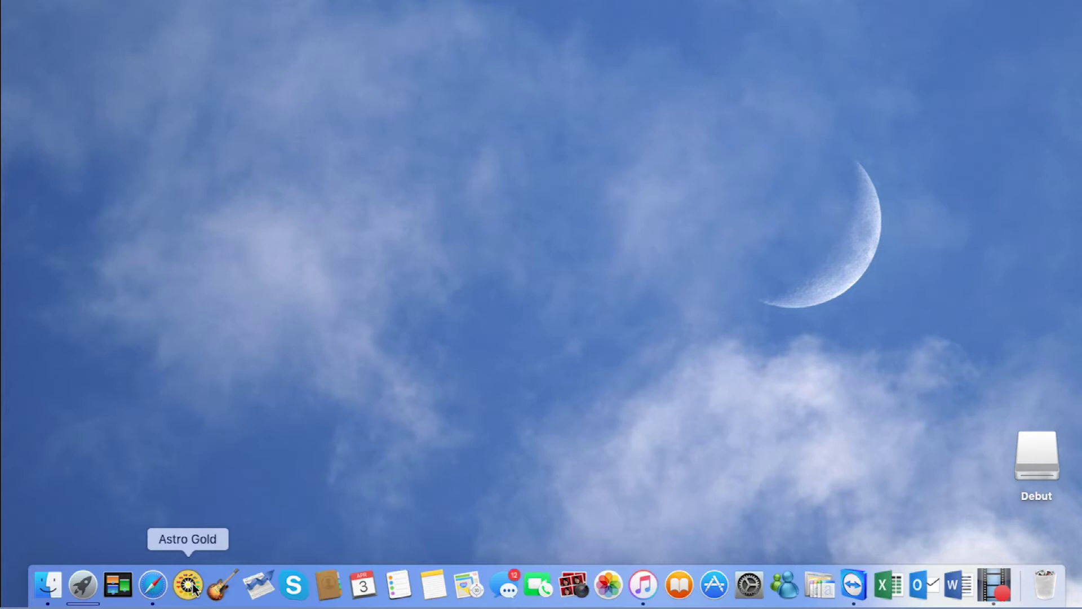
- Switch to Astro Gold and start a new natal chart named Prince Harry
left_click(192, 587)
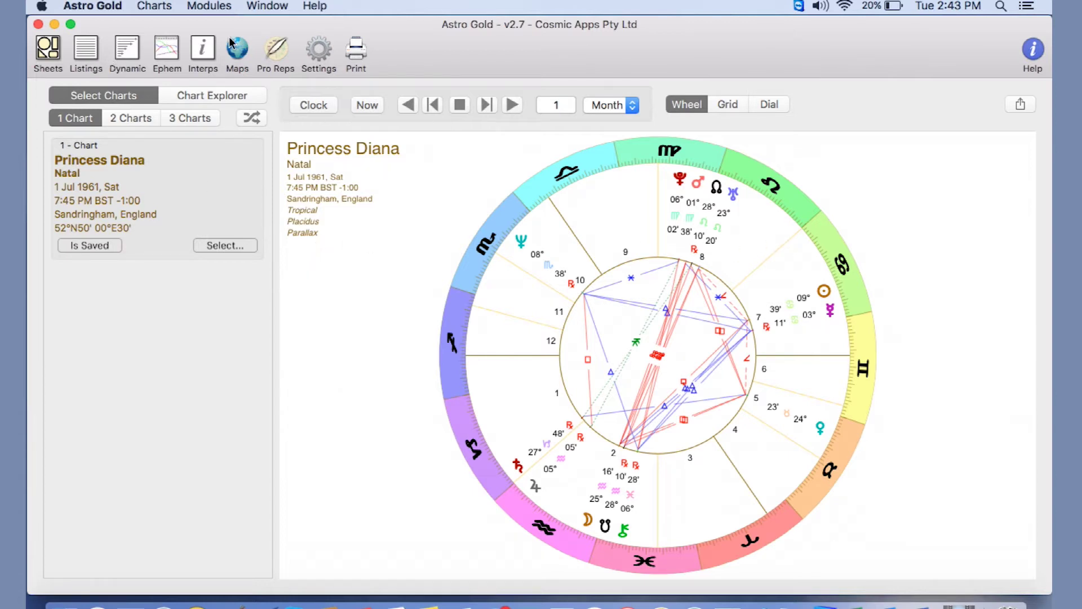
left_click(234, 248)
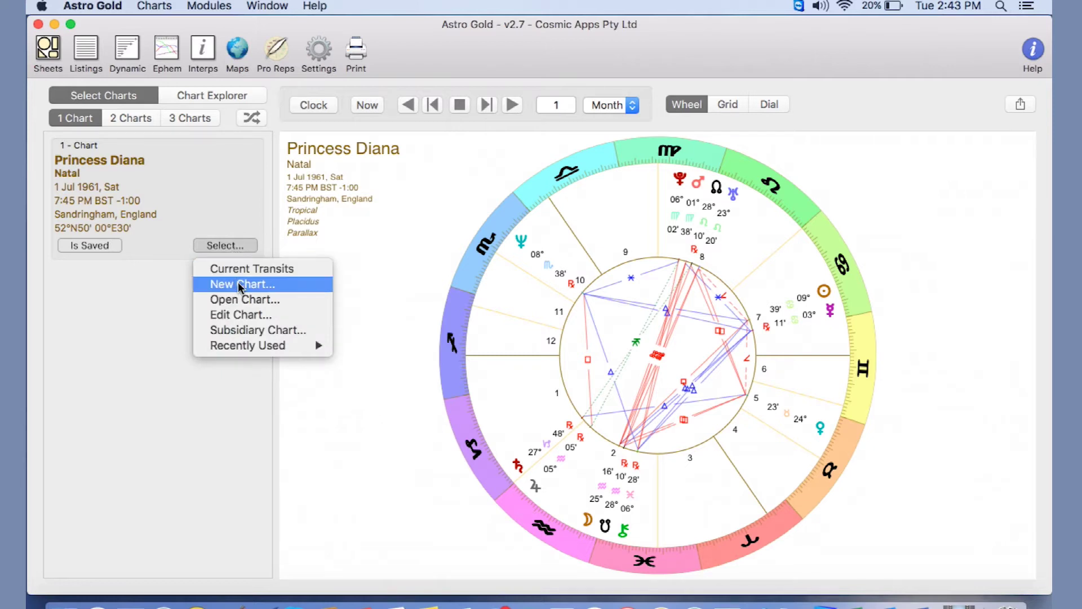
left_click(240, 285)
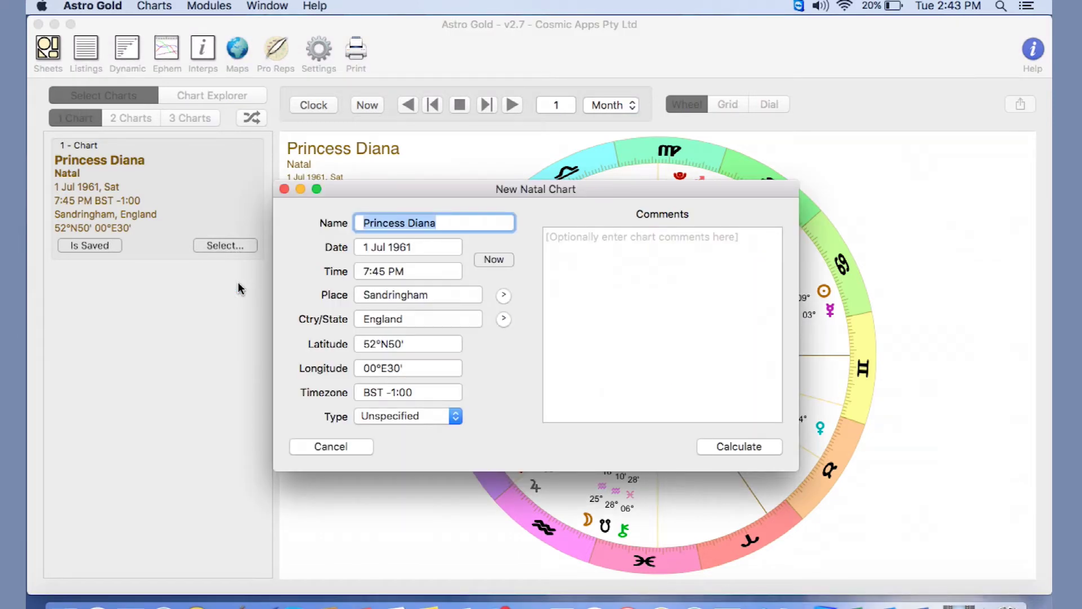
type("Prince ")
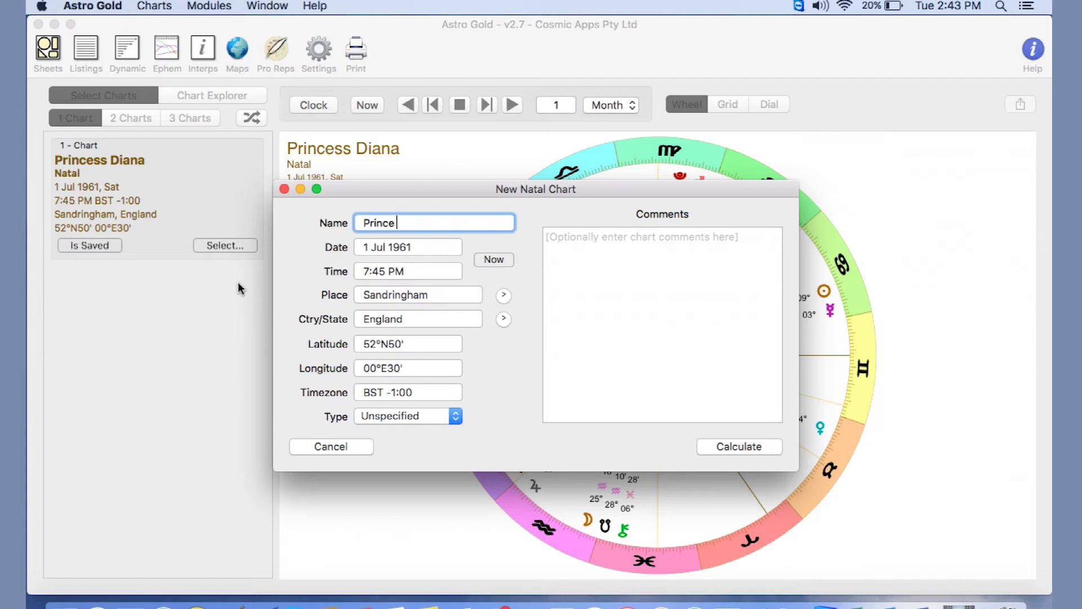
type("Harry")
key("Tab")
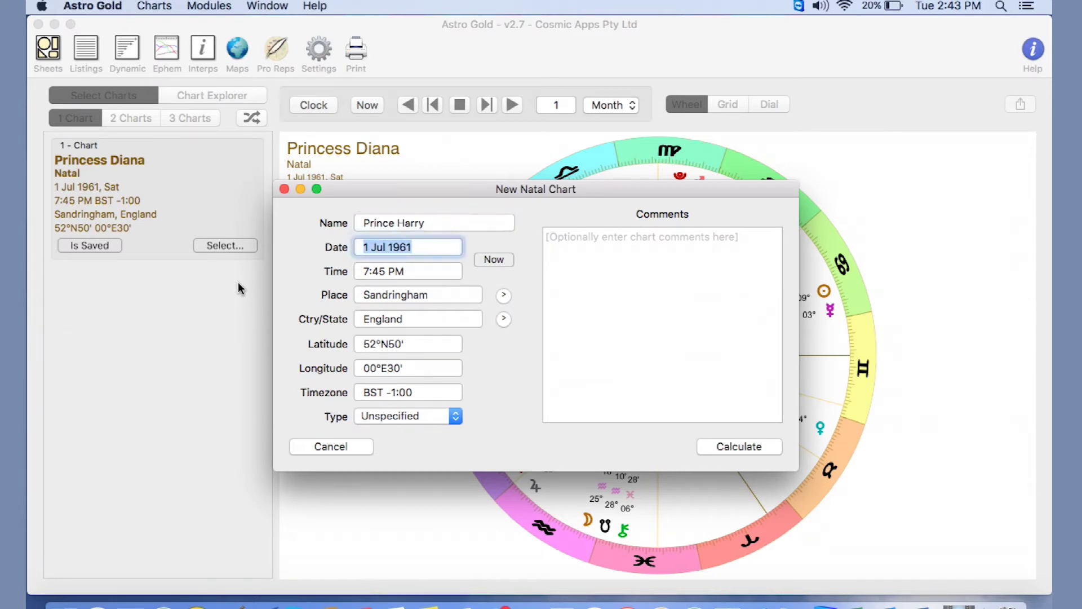
- Enter the birth date for the new natal chart and set the time to 4:20 PM
type("15 ")
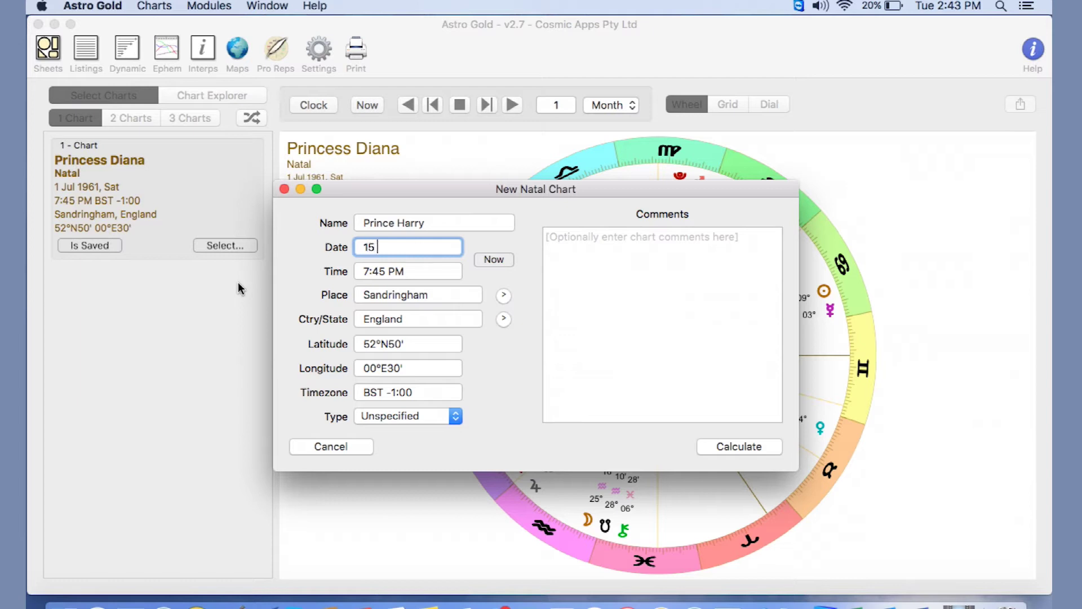
type("9 1984")
key("Tab")
type("4.")
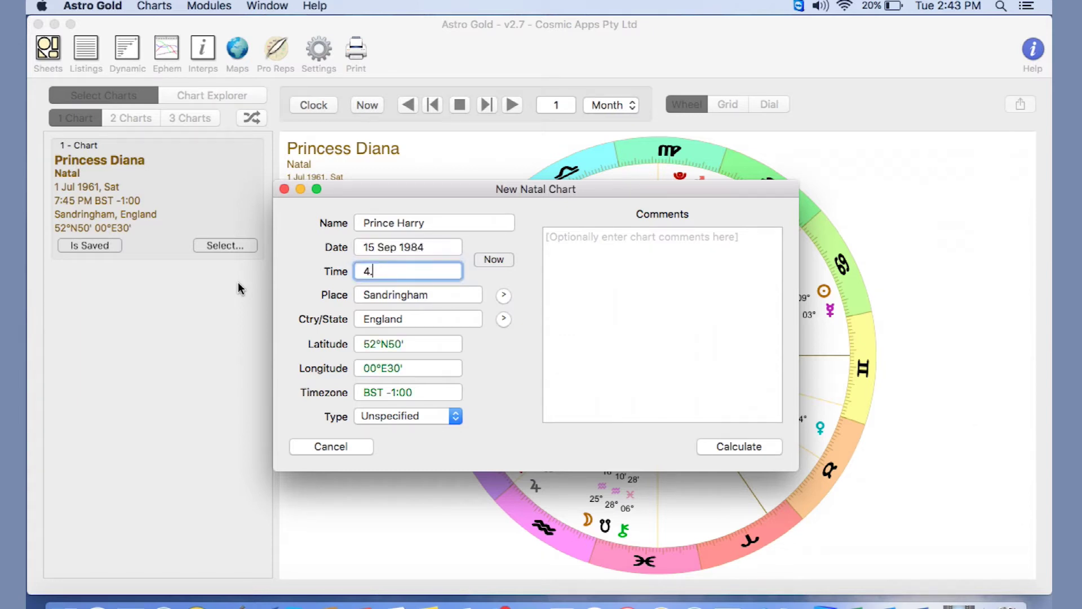
type("20pm")
key("Tab")
- Set the birth place to London, keeping England and the automatically filled coordinates and timezone
type("Lo")
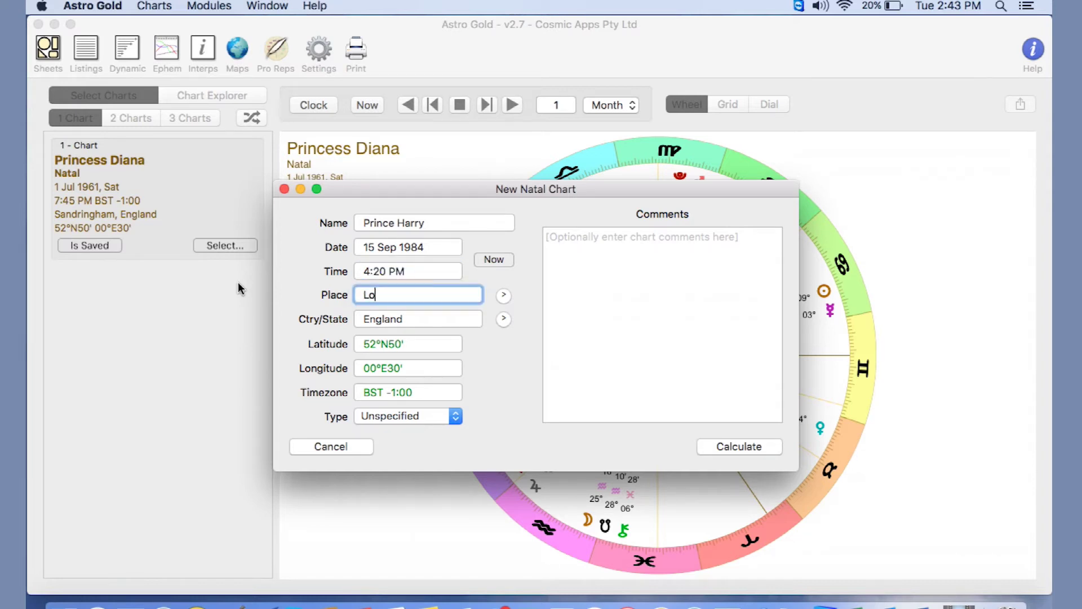
type("ndon")
key("Tab")
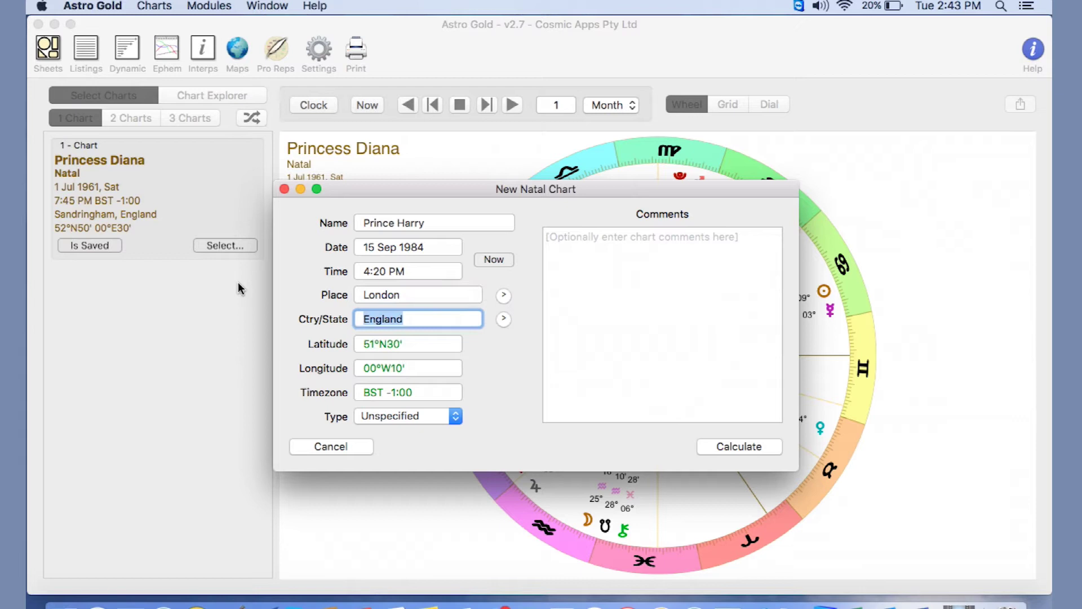
key("Tab")
key("Tab")
key("Tab")
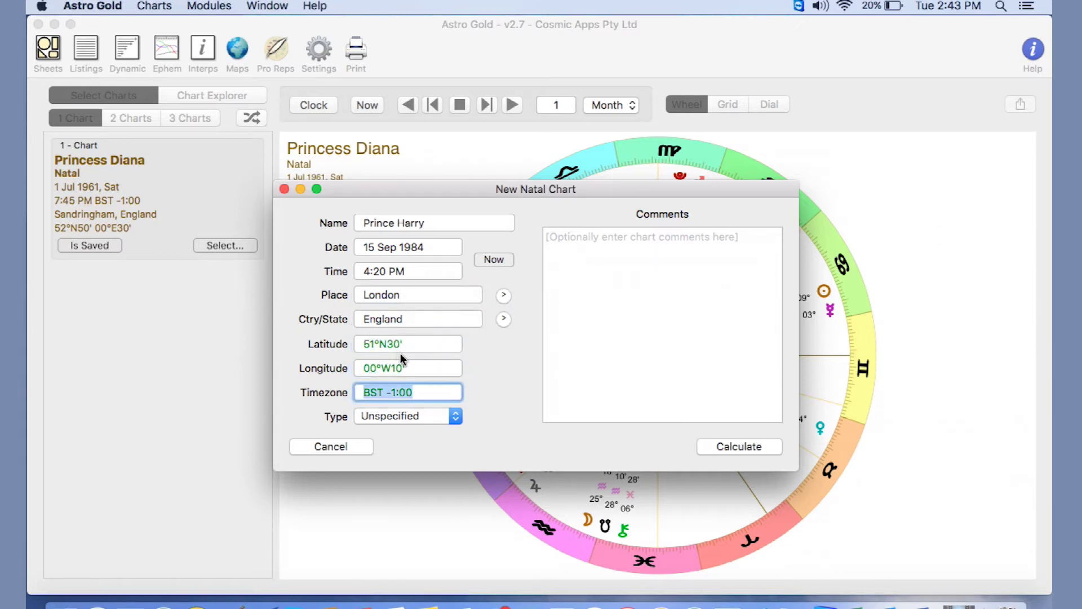
key("Tab")
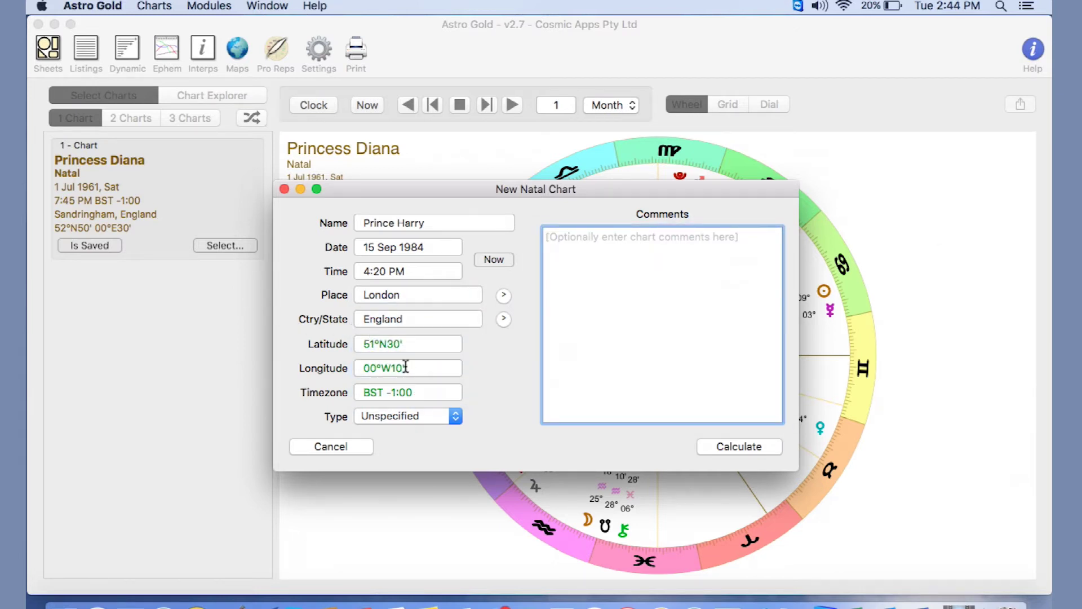
- Set the chart type to Male and calculate the natal chart
left_click(457, 417)
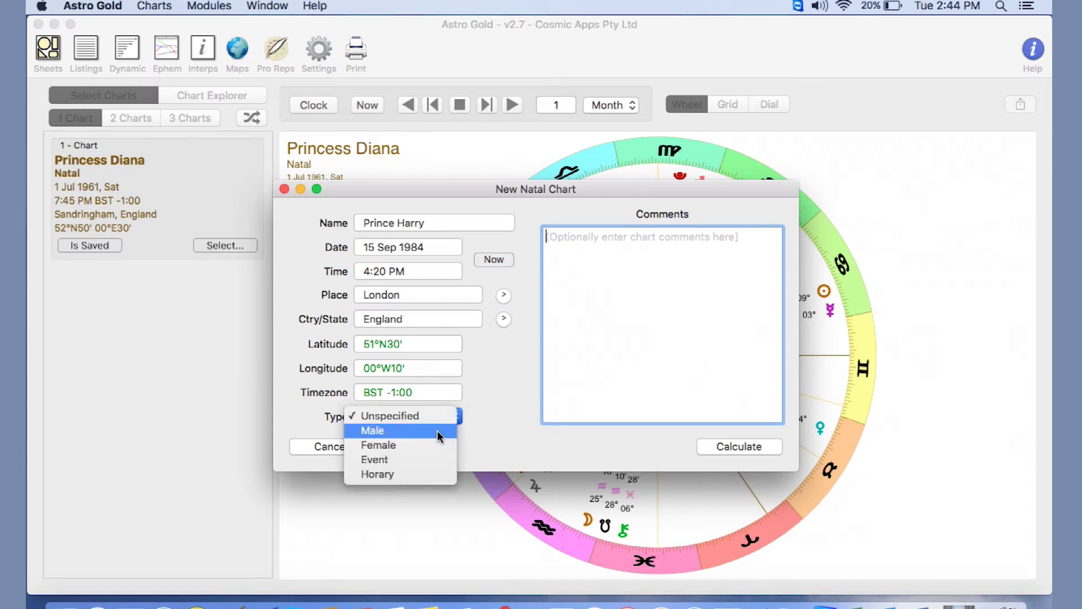
left_click(440, 430)
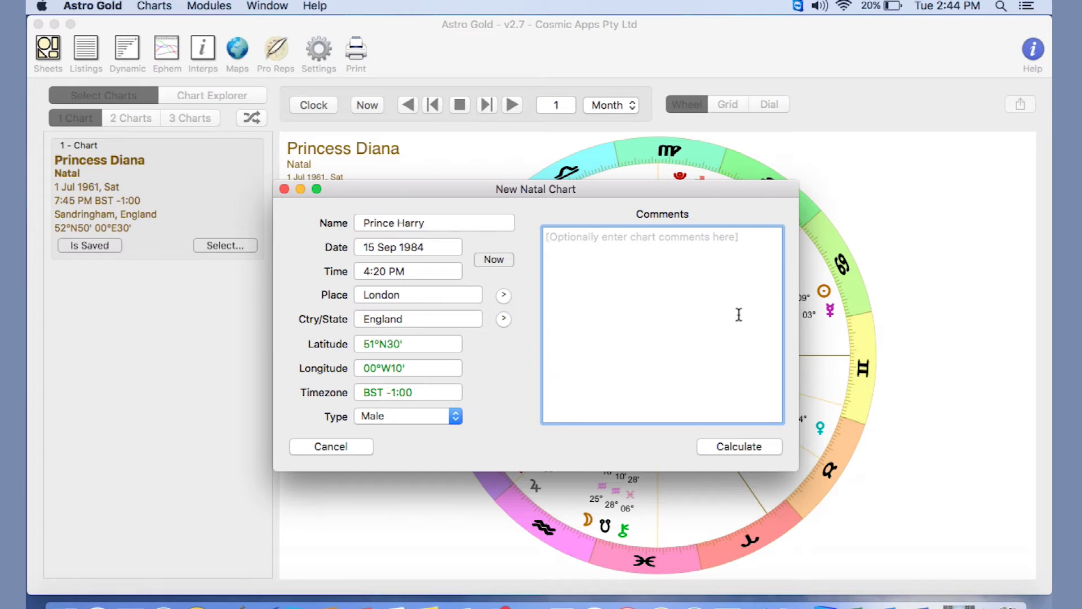
left_click(735, 445)
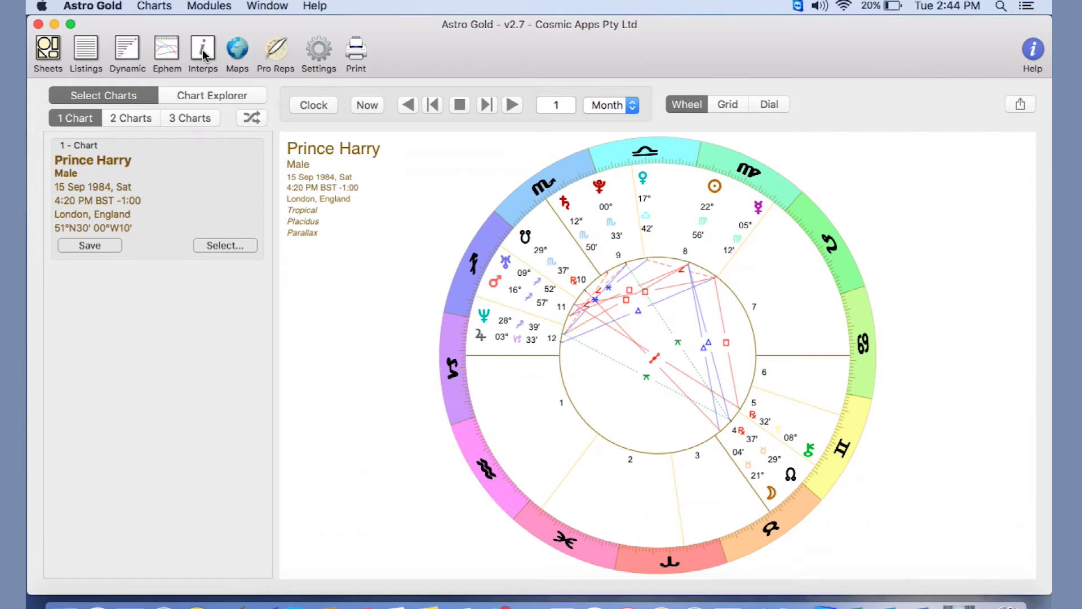
- Read the Moon section of the natal interpretations for the Prince Harry chart and close the report
left_click(204, 55)
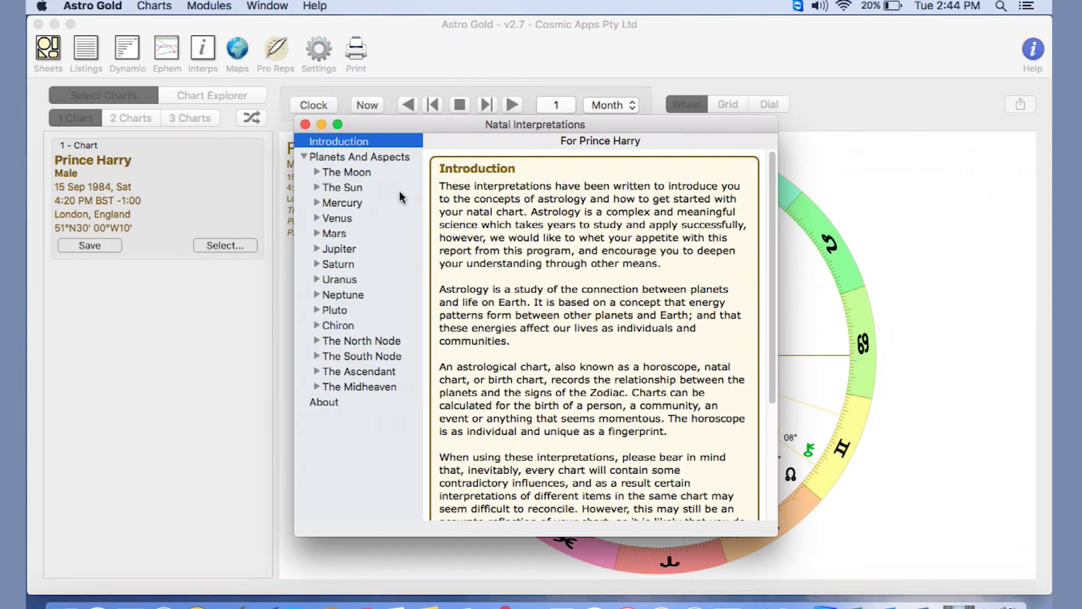
left_click(366, 172)
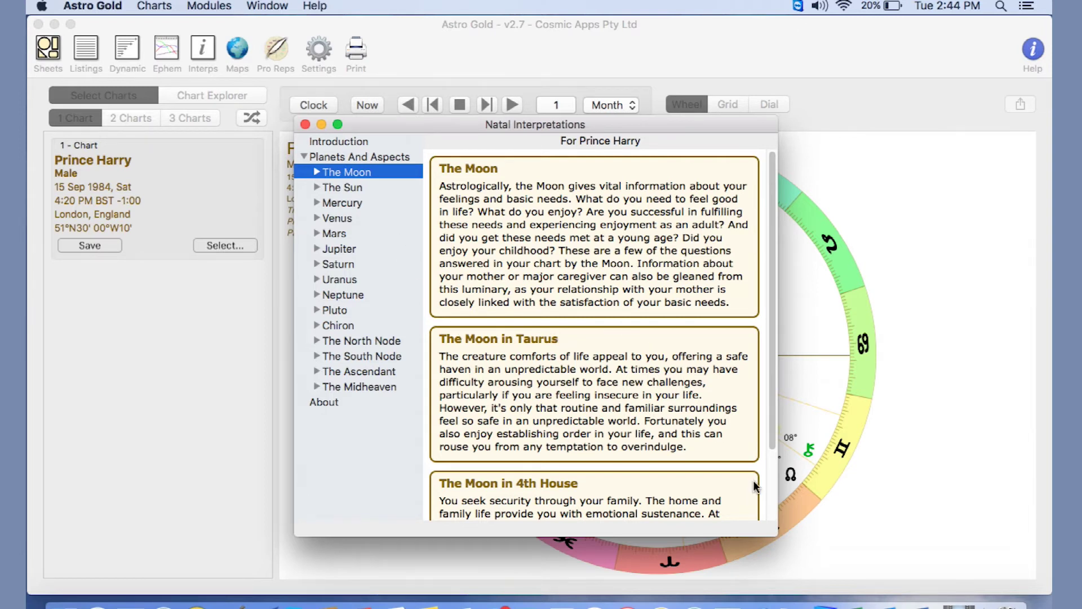
scroll(772, 496, "down", 3)
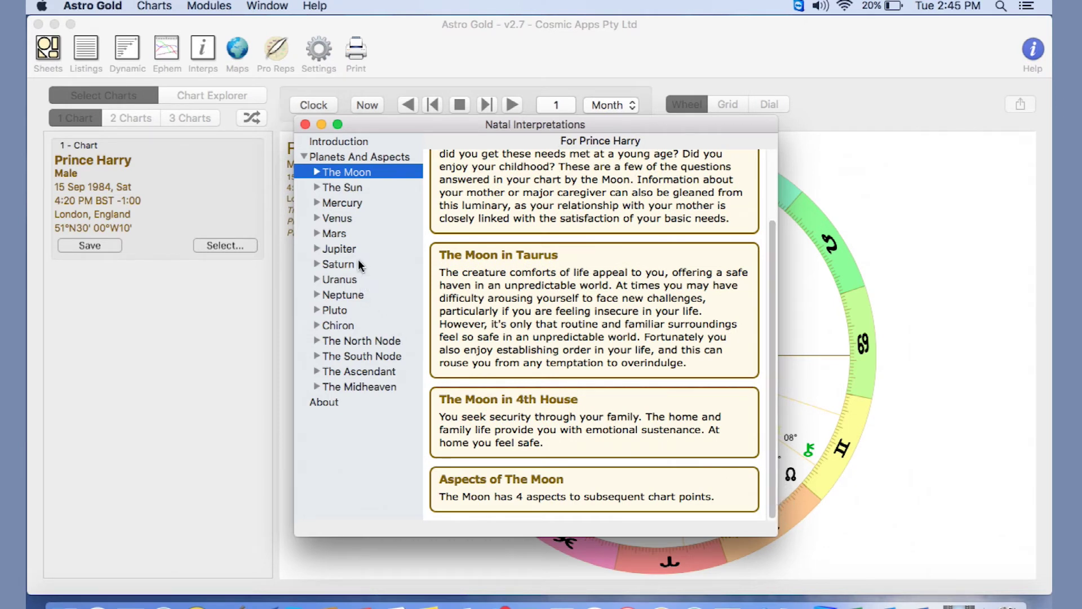
key("super+w")
- Review the subsidiary chart methods and options for Prince Harry, leaving without calculating a chart
left_click(248, 246)
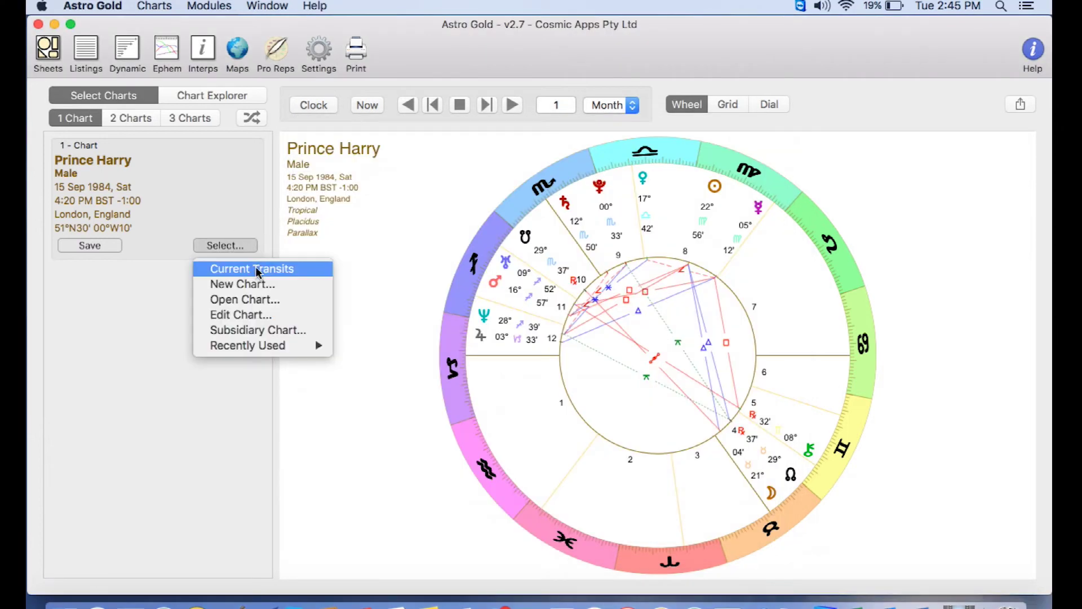
left_click(284, 332)
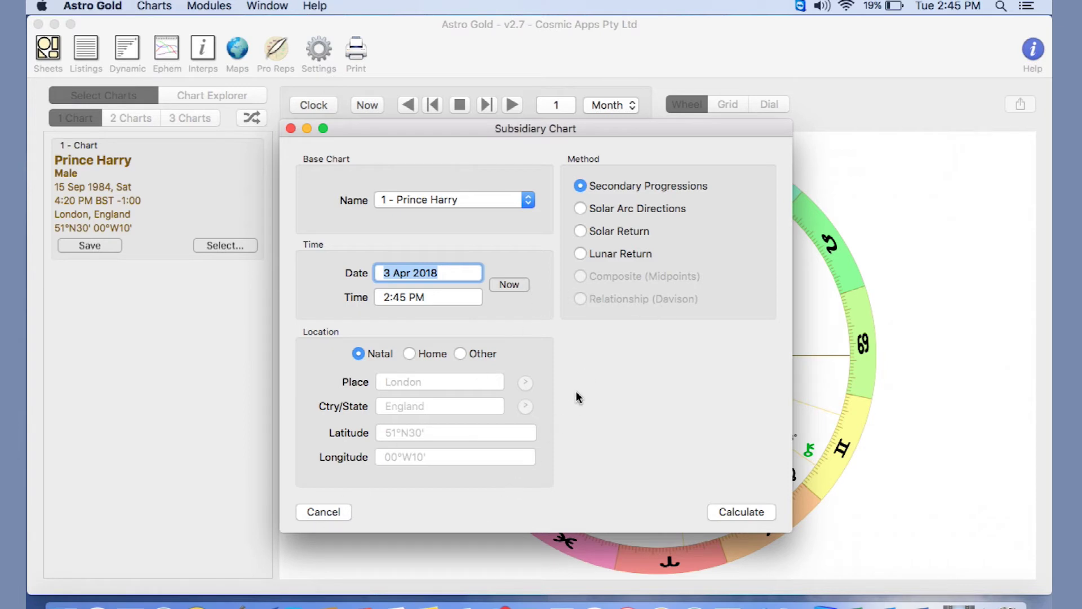
left_click(324, 512)
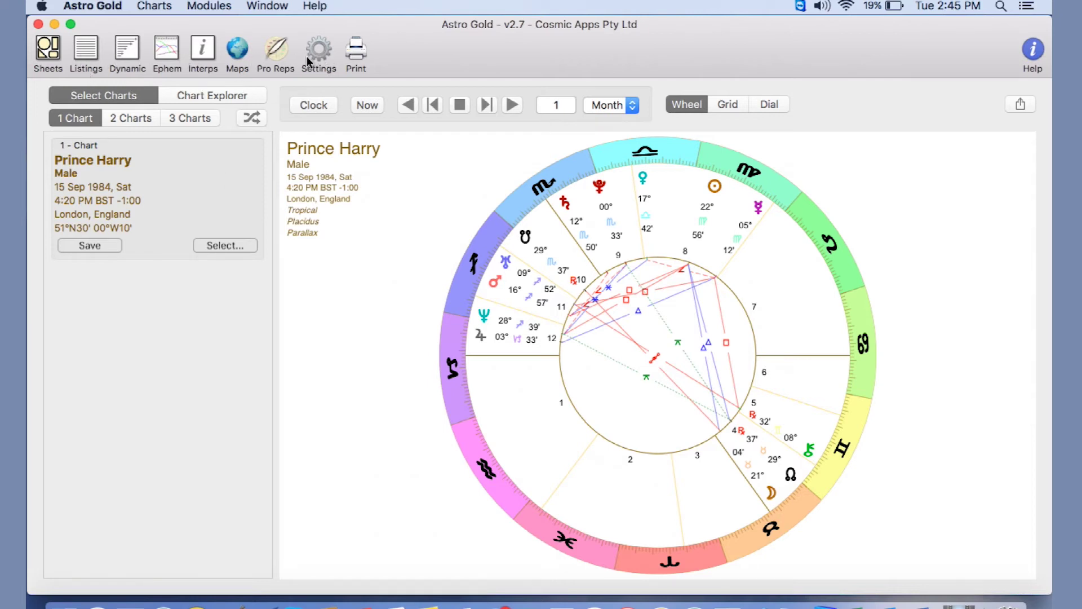
- Run the Clients Predictive dynamic listing for 14 months starting 3 Apr 2018, review its events and close it
left_click(126, 52)
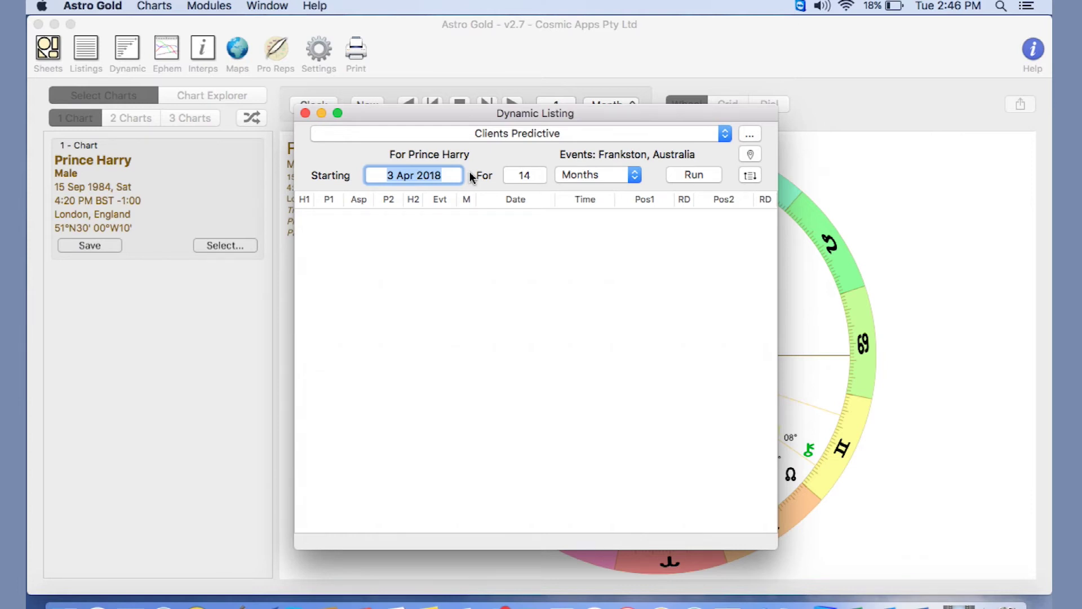
left_click(694, 175)
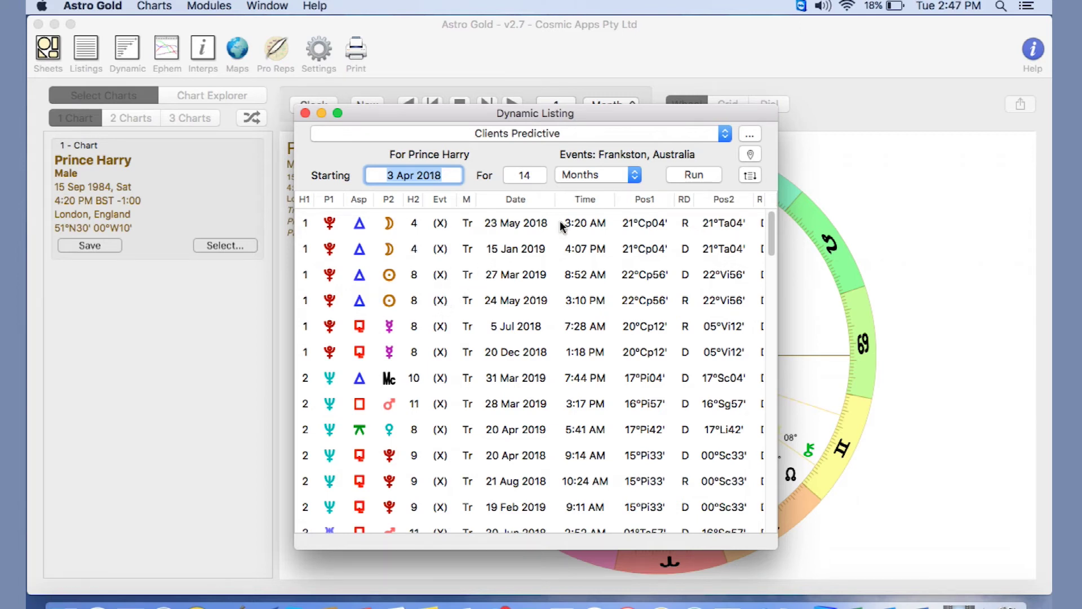
left_click(305, 113)
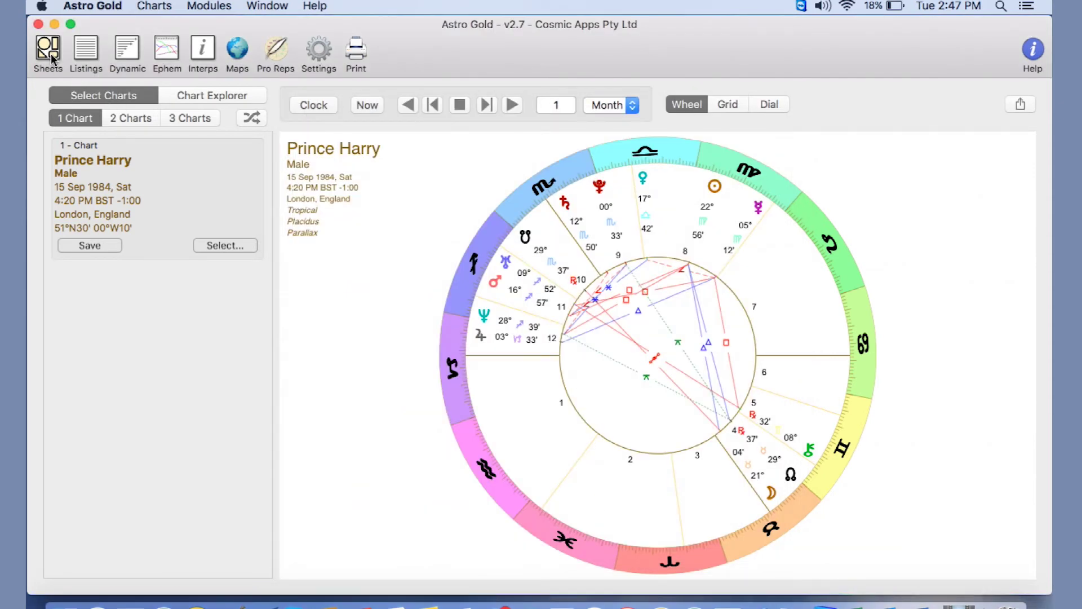
- Open Astro Sheets and examine the Midpoint Trees, Essential Dignities, Firdaria, Star Aspects, Wheel+Basics and Beginner/Client pages for Prince Harry
left_click(50, 56)
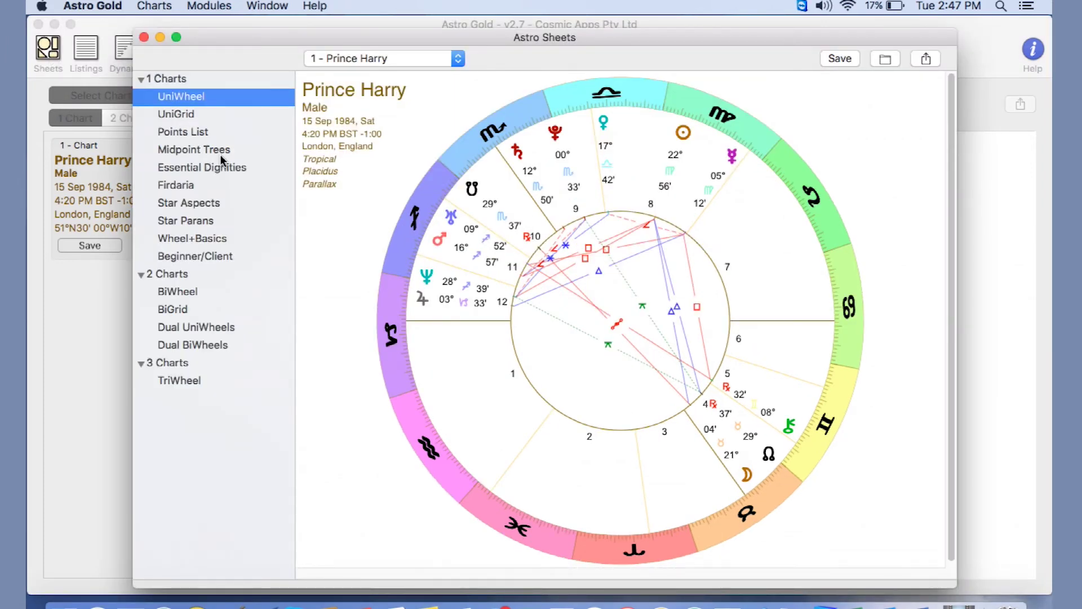
left_click(220, 153)
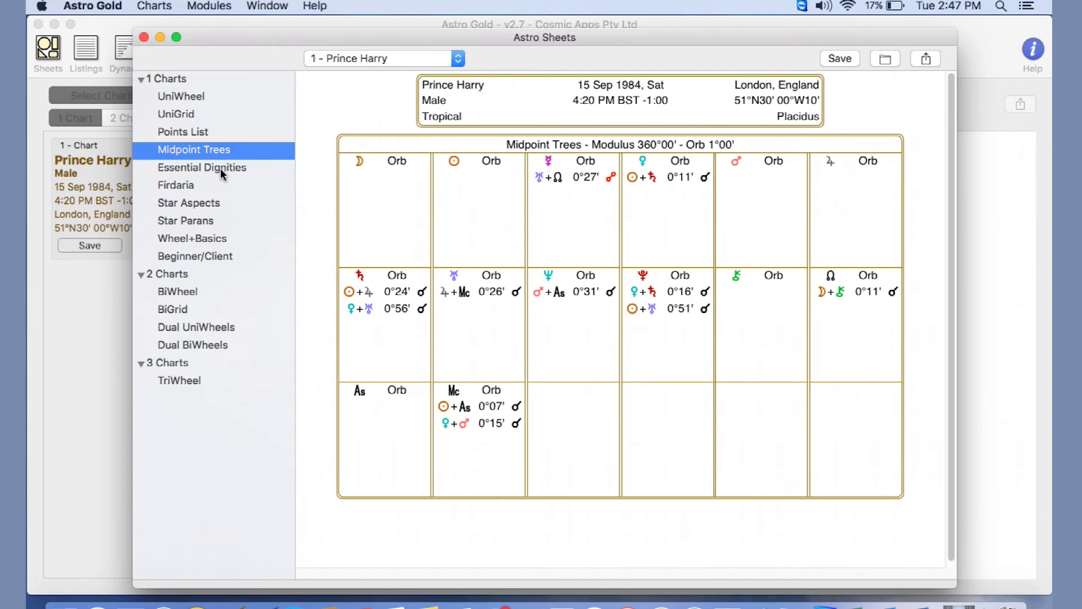
left_click(222, 172)
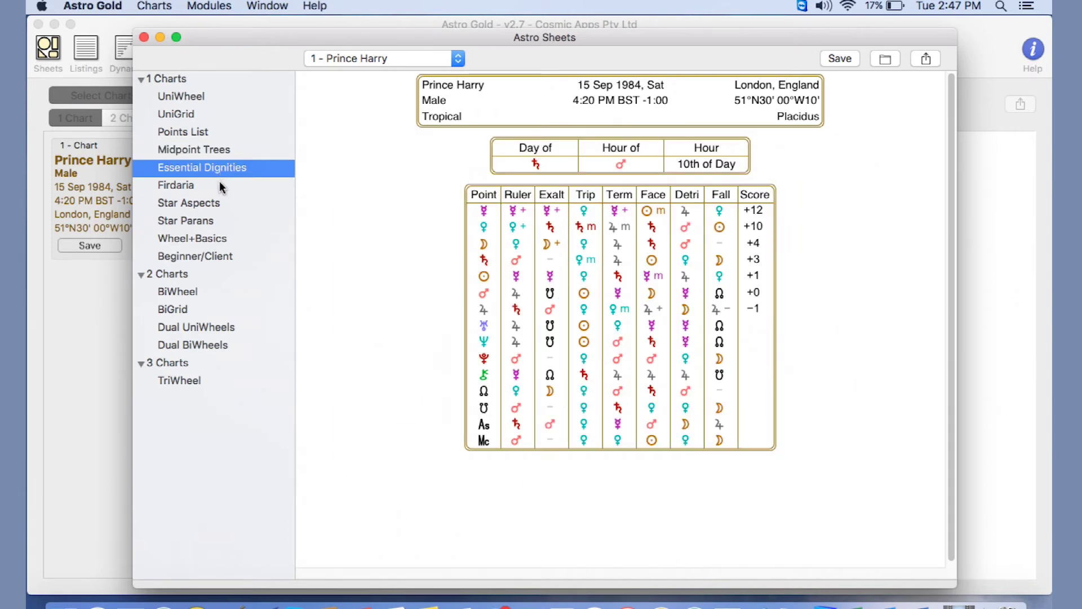
left_click(219, 188)
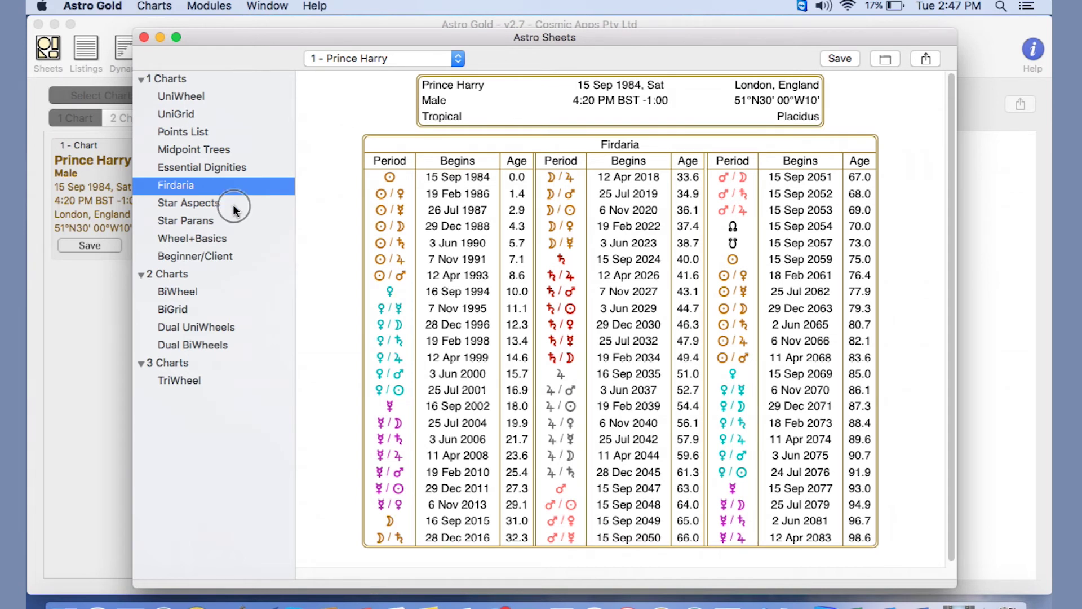
left_click(233, 207)
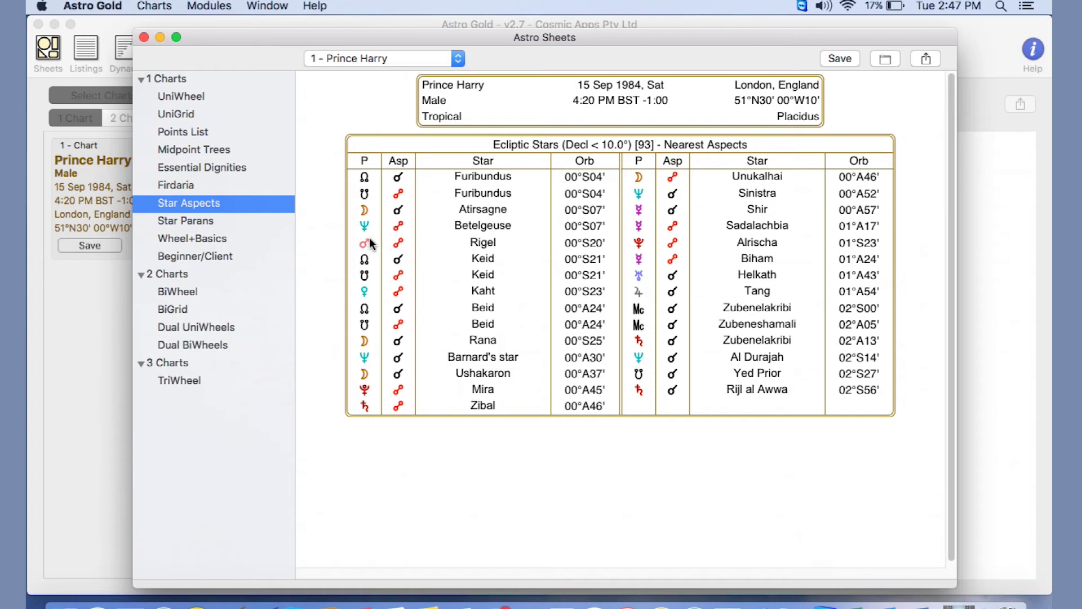
left_click(240, 234)
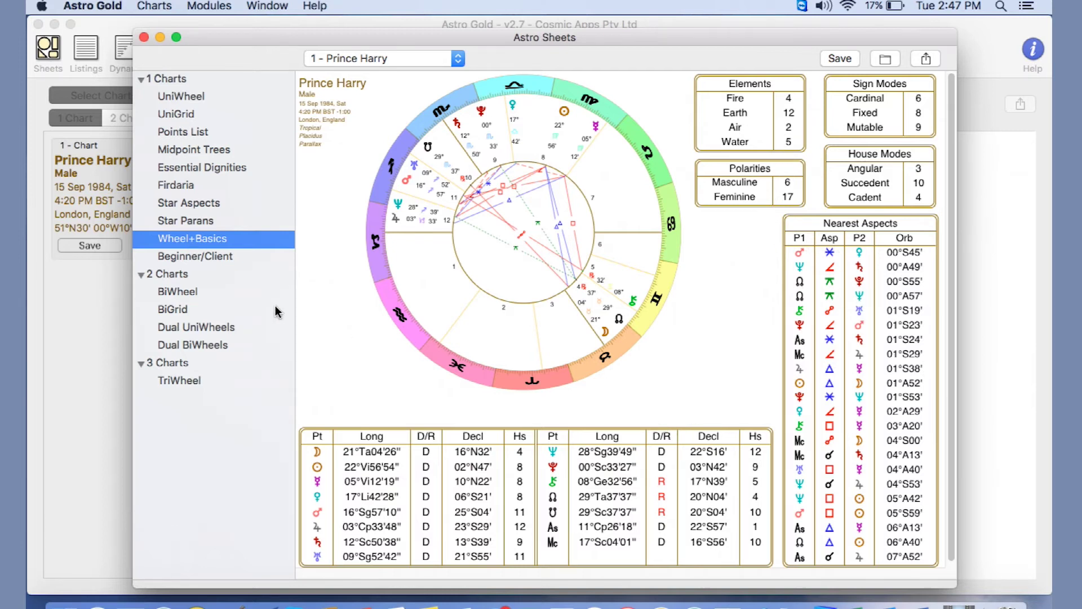
left_click(233, 260)
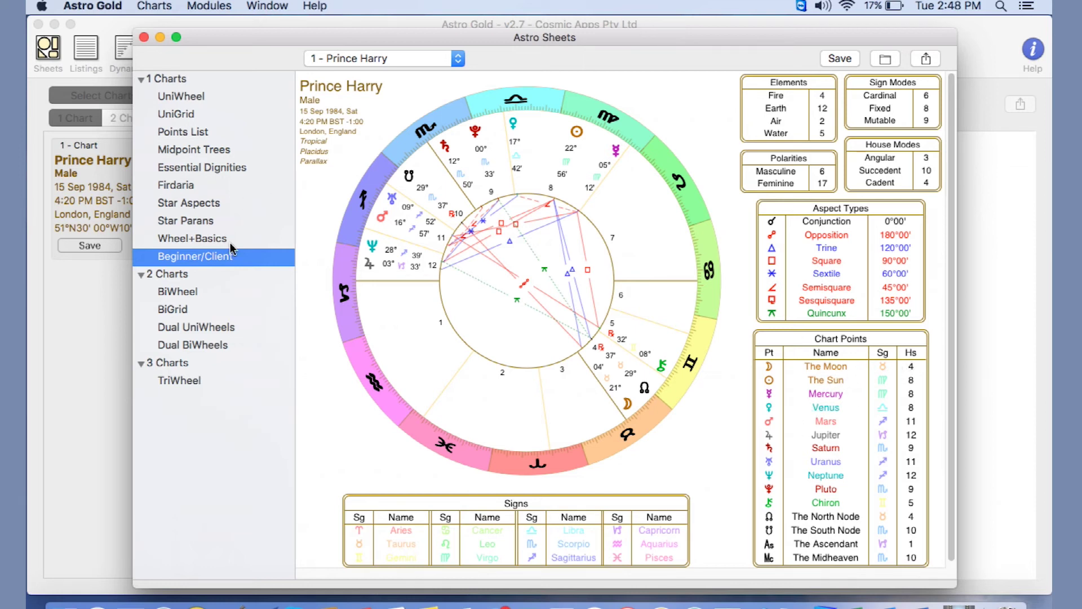
- Examine the BiWheel and TriWheel pages for Prince Harry and close Astro Sheets
left_click(220, 292)
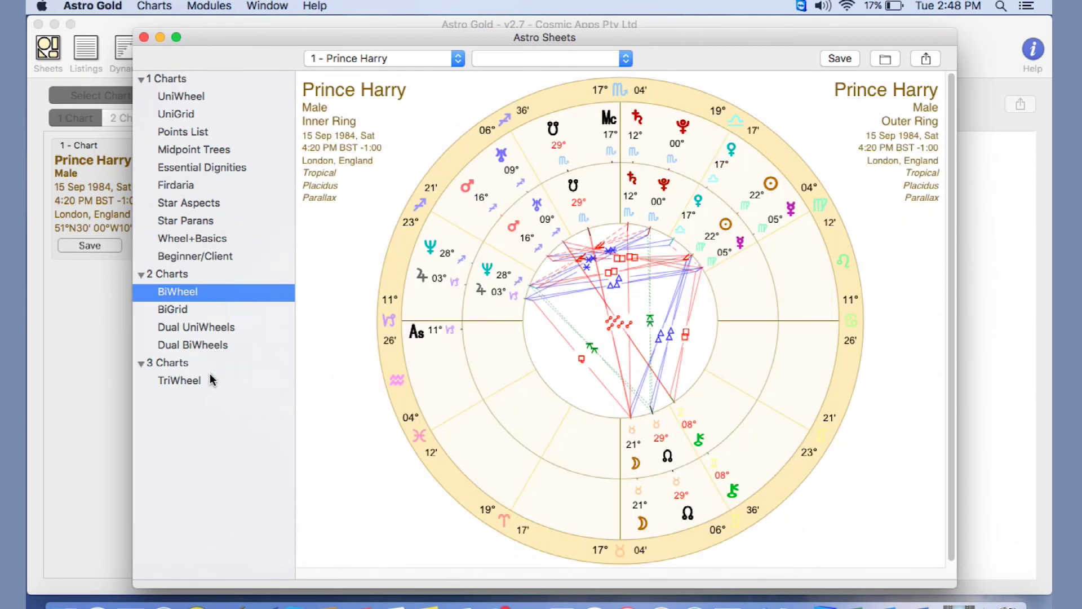
left_click(212, 383)
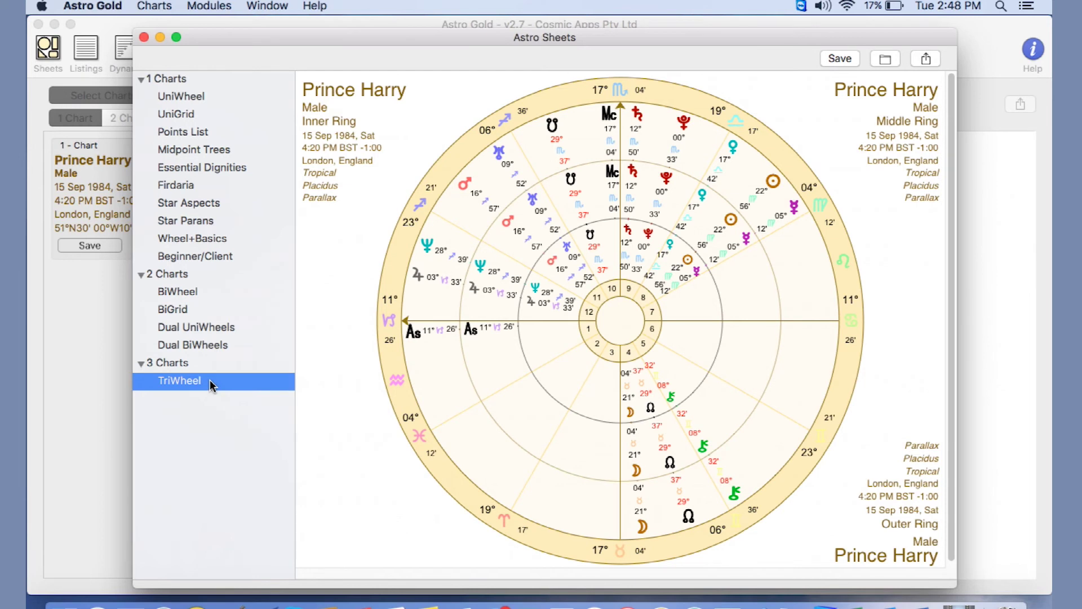
left_click(143, 37)
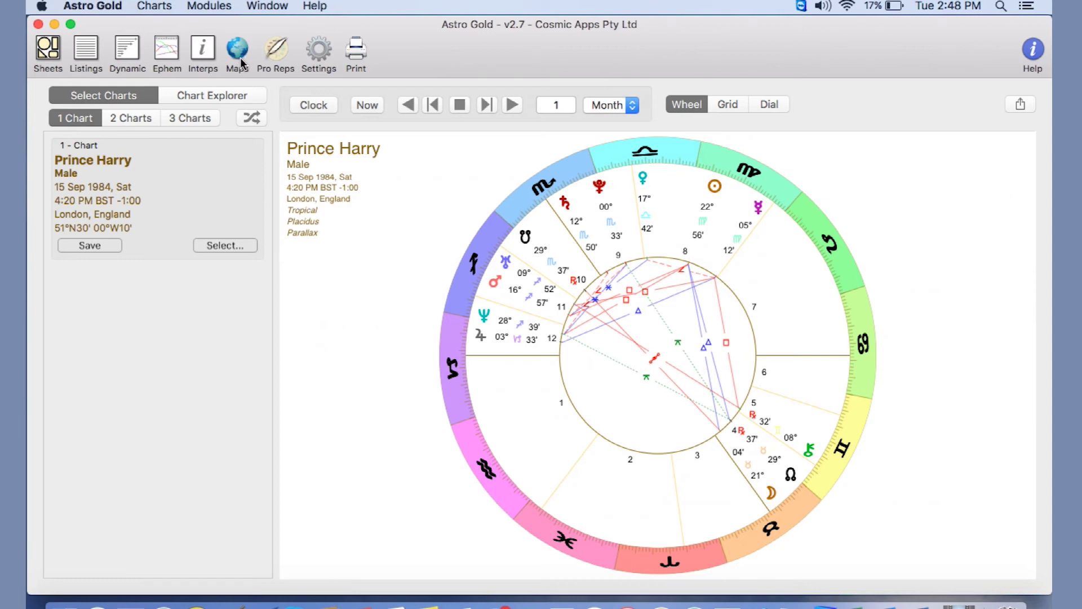
- Open Prince Harry's Astro Locality map, display it as satellite imagery with city labels, and zoom in
left_click(241, 59)
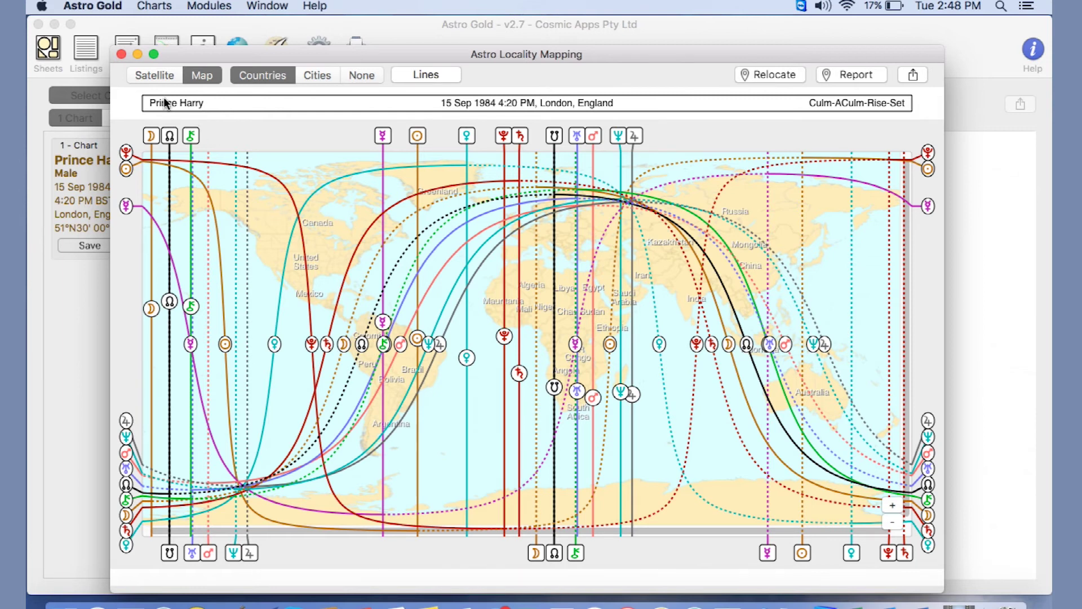
left_click(154, 75)
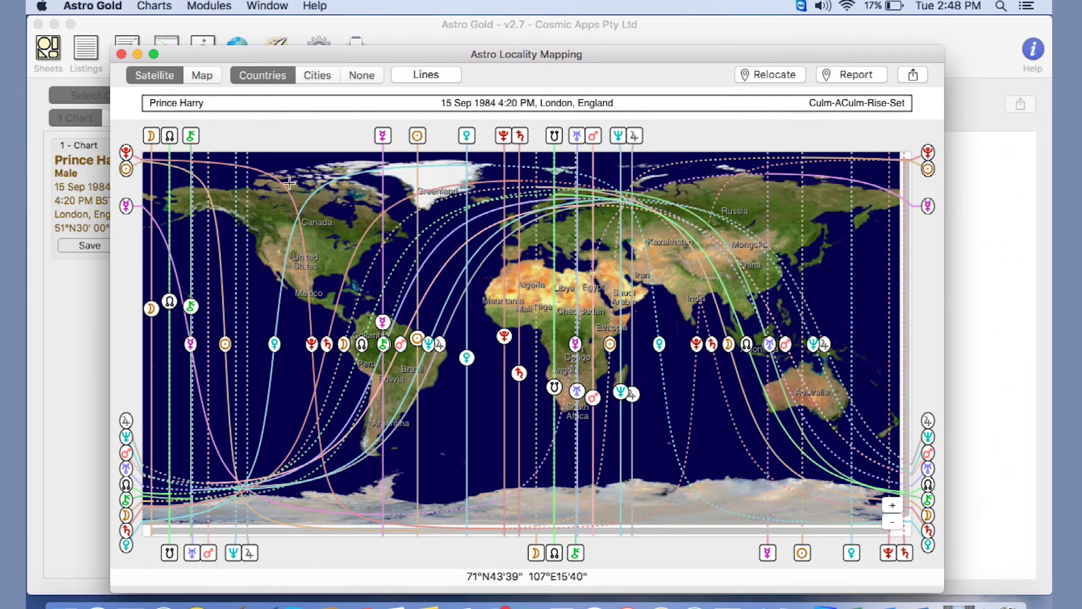
left_click(324, 74)
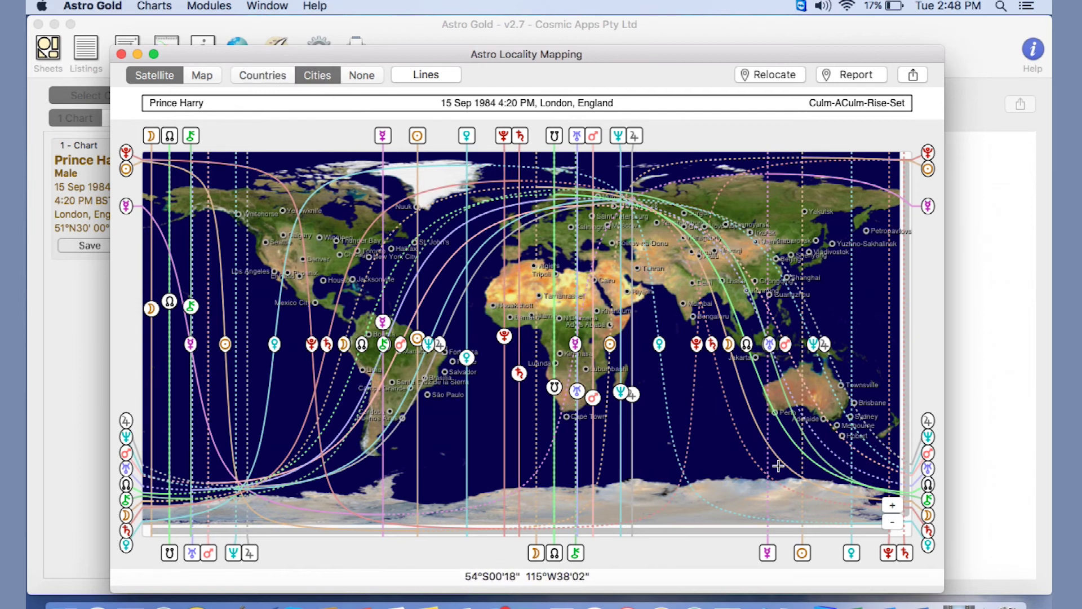
left_click(892, 507)
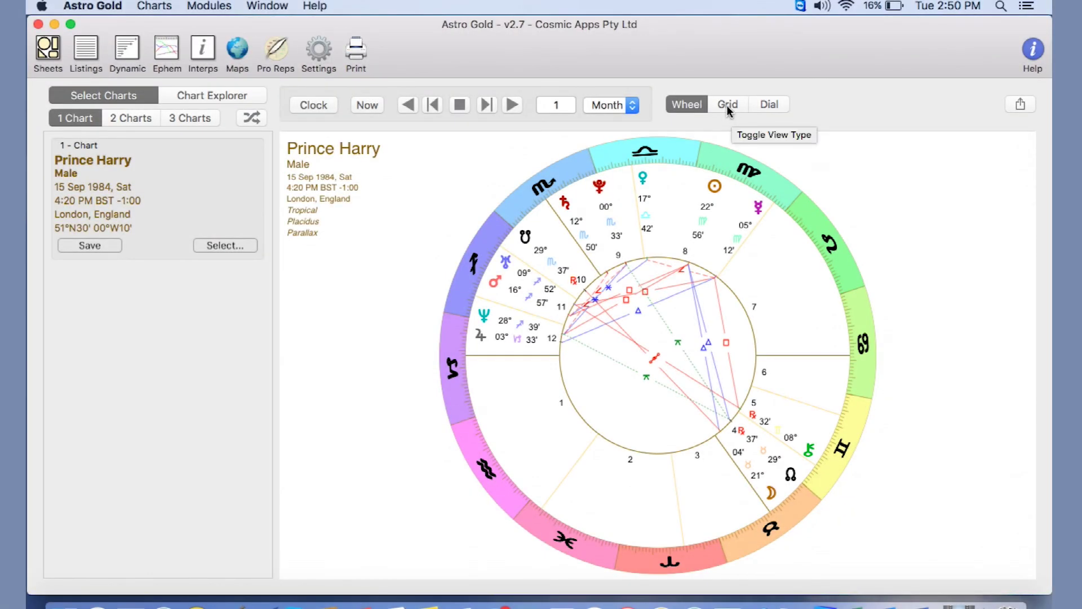
- Show the chart as a dial with its pointer on the Ascendant, Mars and Uranus in turn, and change to the aspect grid view
left_click(771, 105)
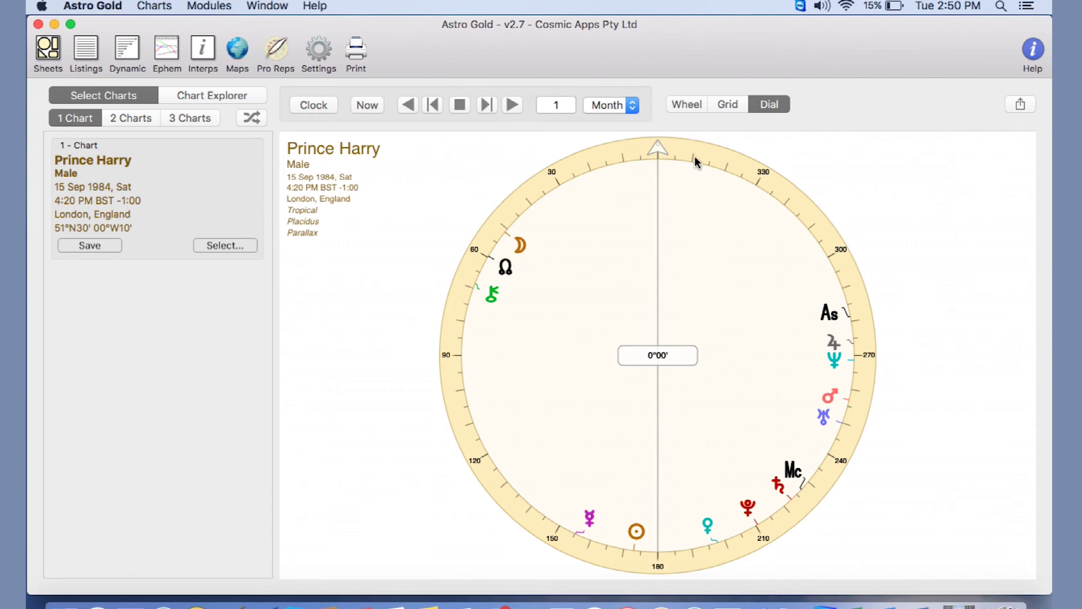
left_click(826, 314)
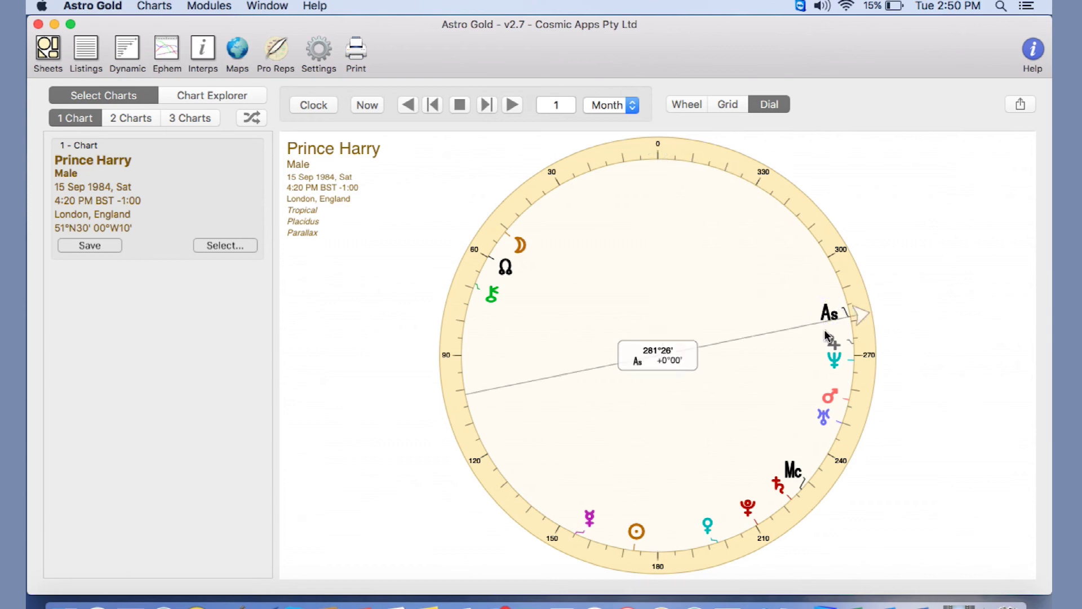
left_click(831, 398)
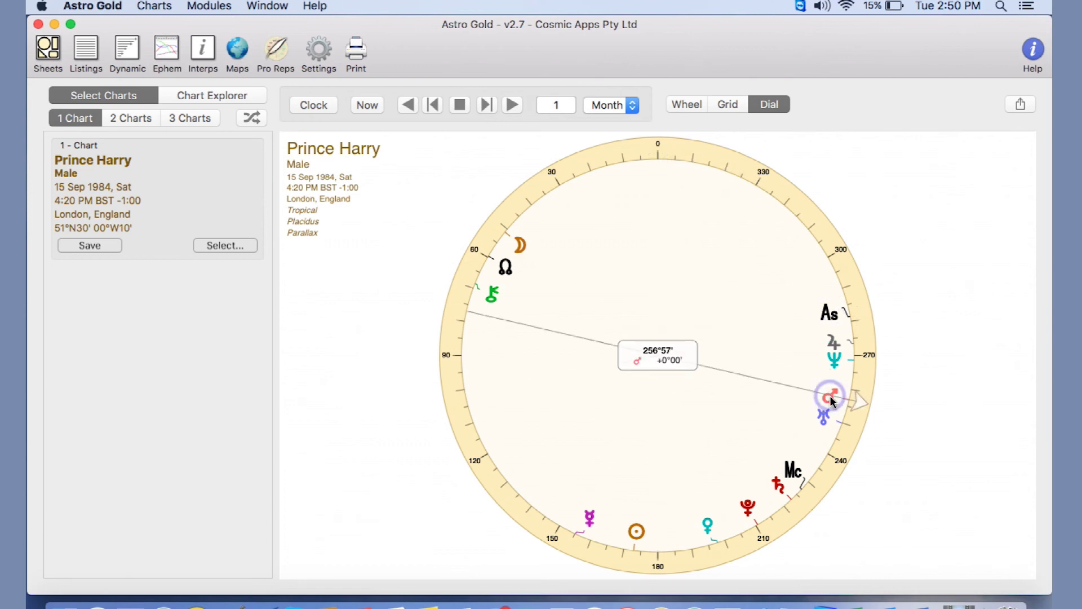
left_click(824, 426)
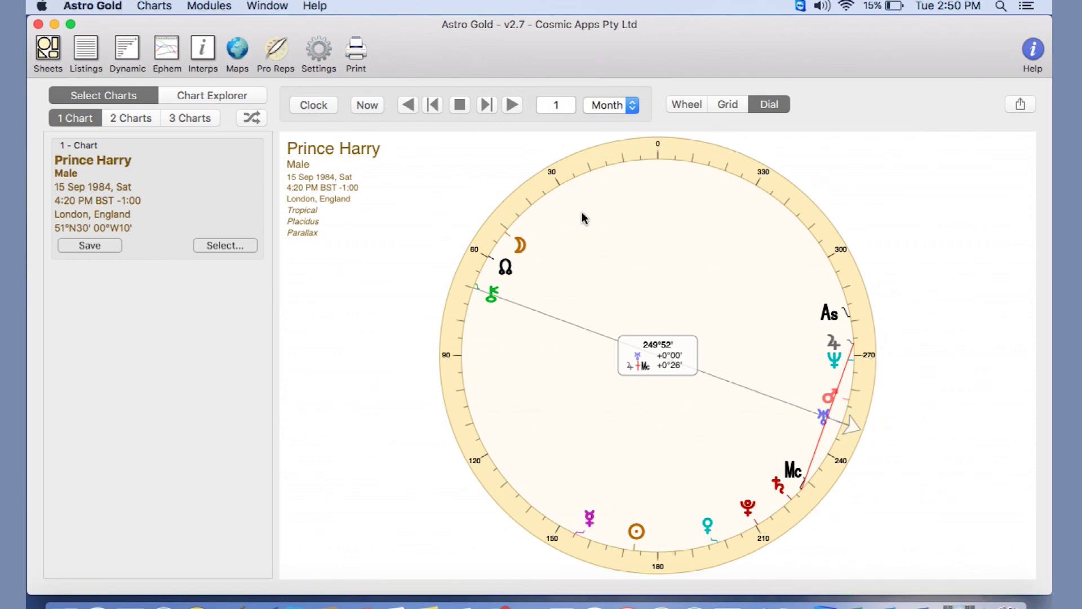
left_click(729, 104)
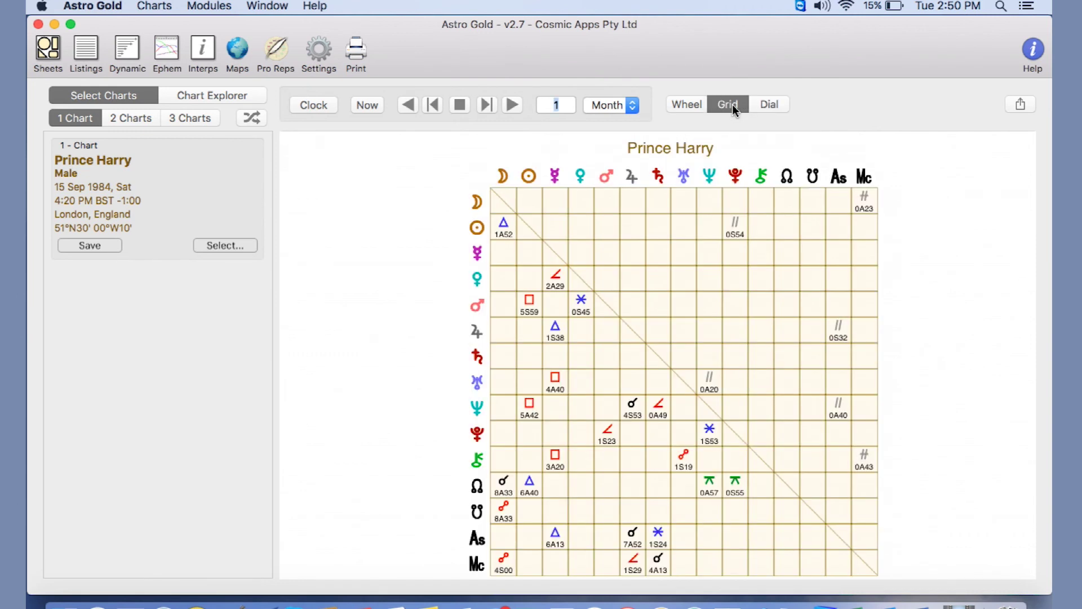
- Review the professional report types and variants offered for Prince Harry and close the window without generating a report
left_click(276, 52)
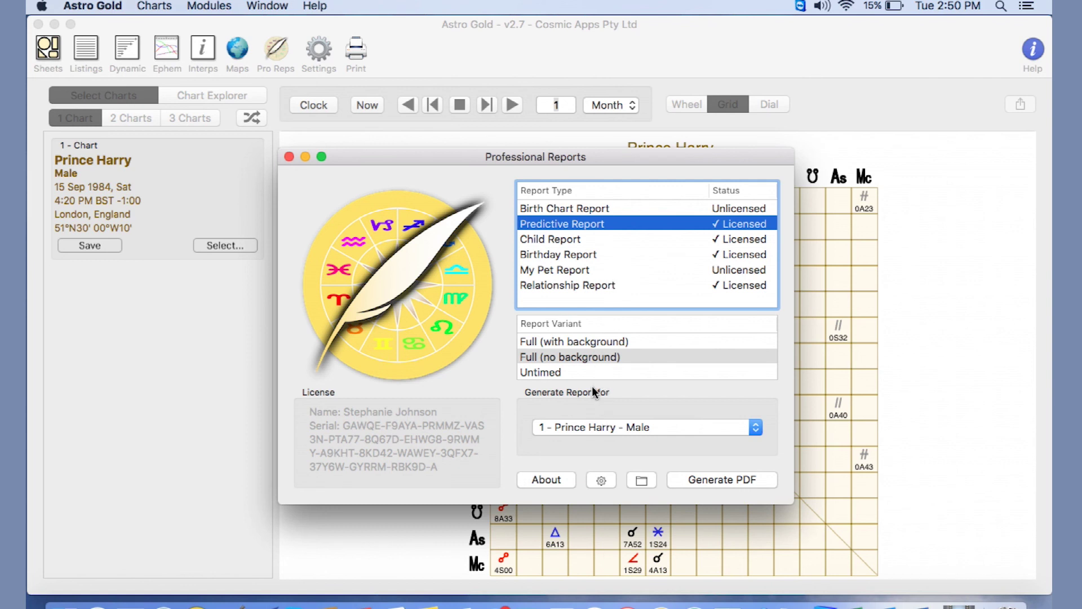
left_click(289, 156)
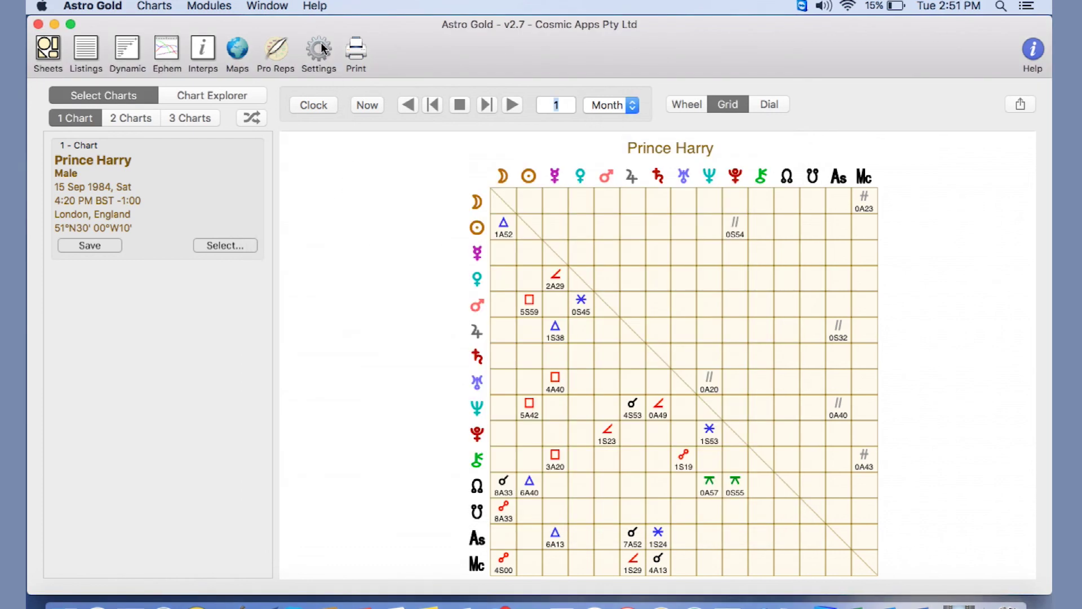
- Choose the Email Us option from the program's help resources
left_click(315, 7)
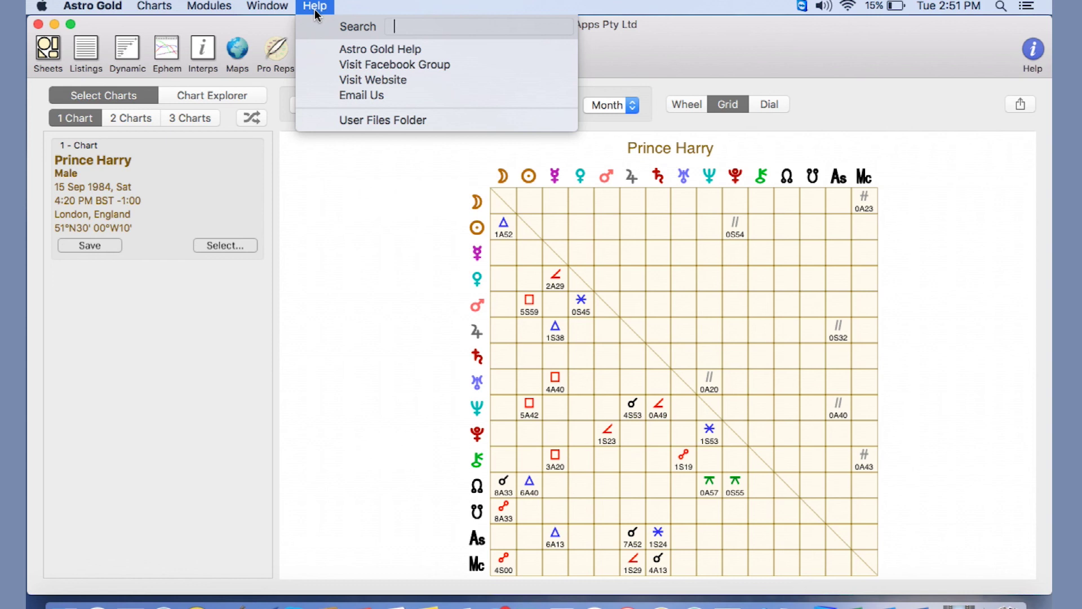
left_click(355, 96)
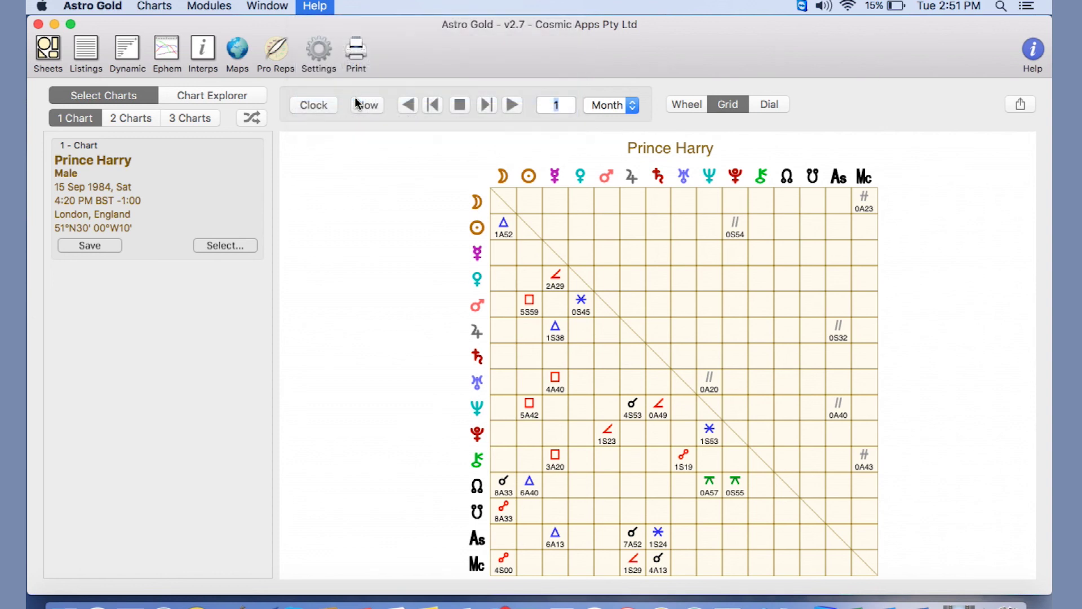